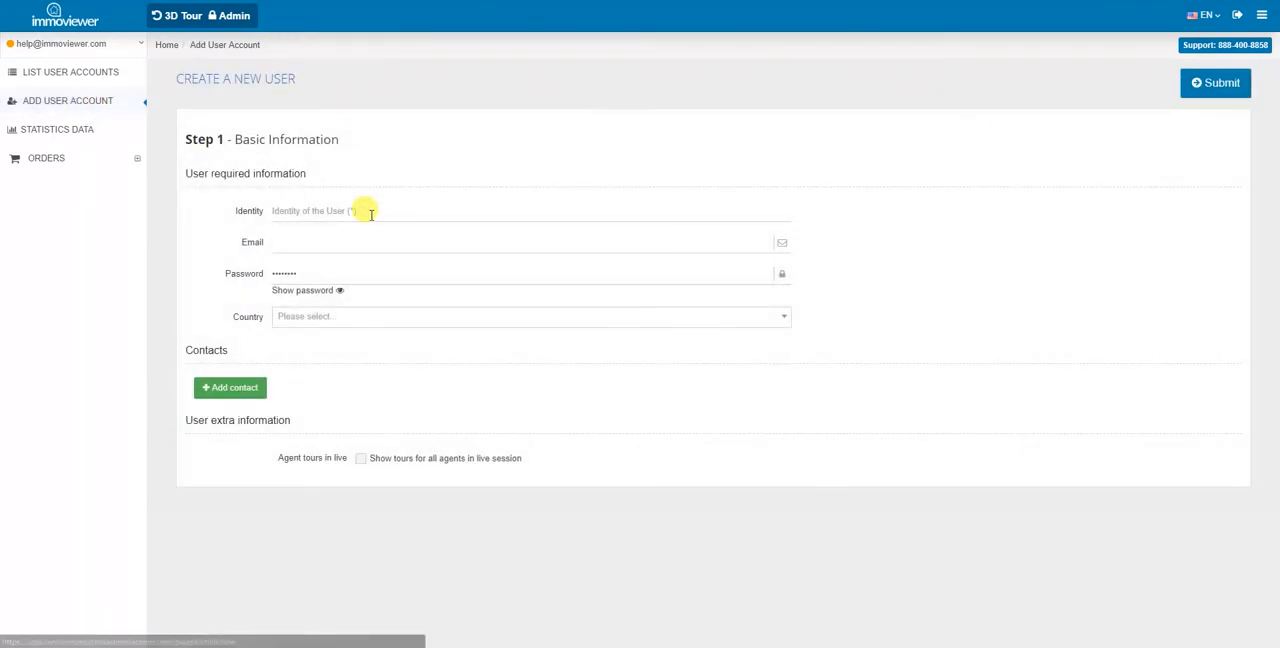
{"action": "left_click", "coordinate": [365, 211]}
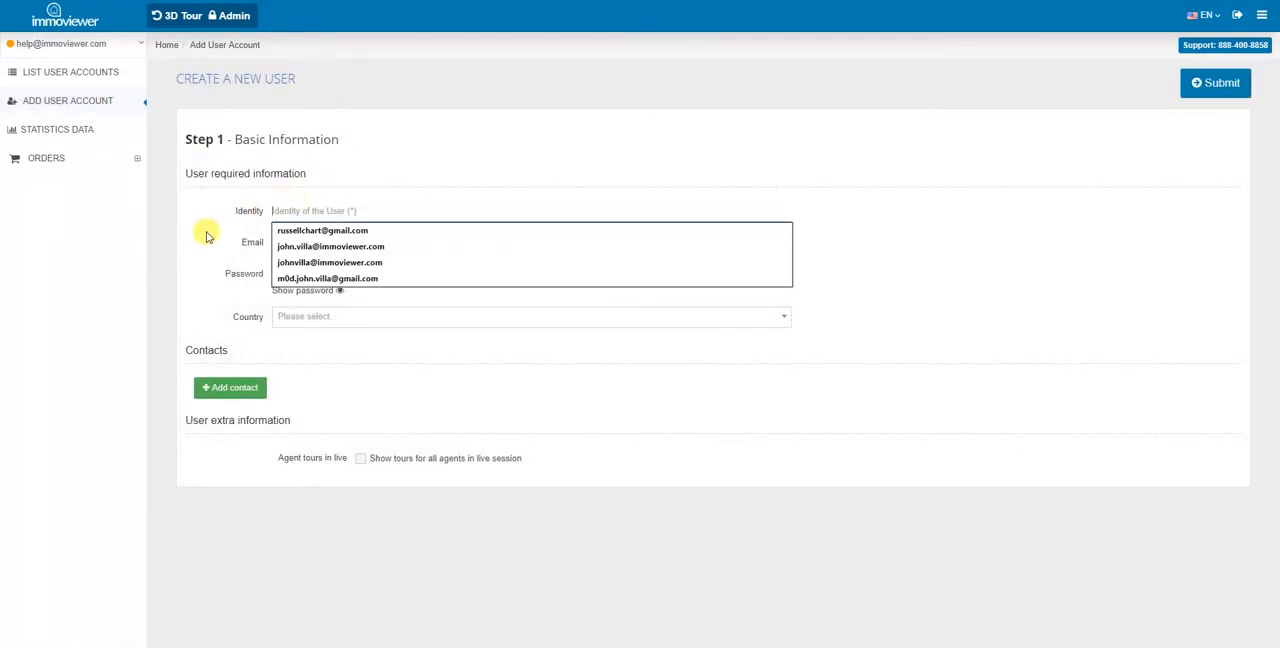
{"action": "left_click", "coordinate": [214, 192]}
{"action": "left_click", "coordinate": [353, 207]}
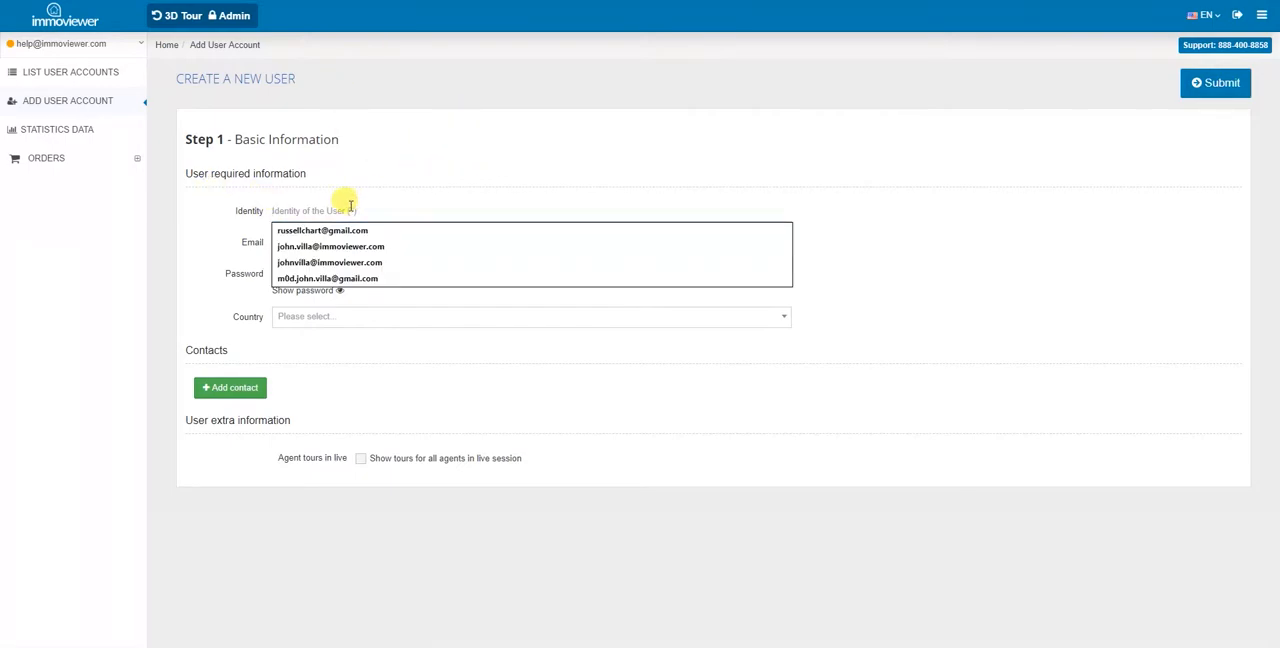
{"action": "left_click", "coordinate": [208, 222]}
{"action": "left_click", "coordinate": [322, 246]}
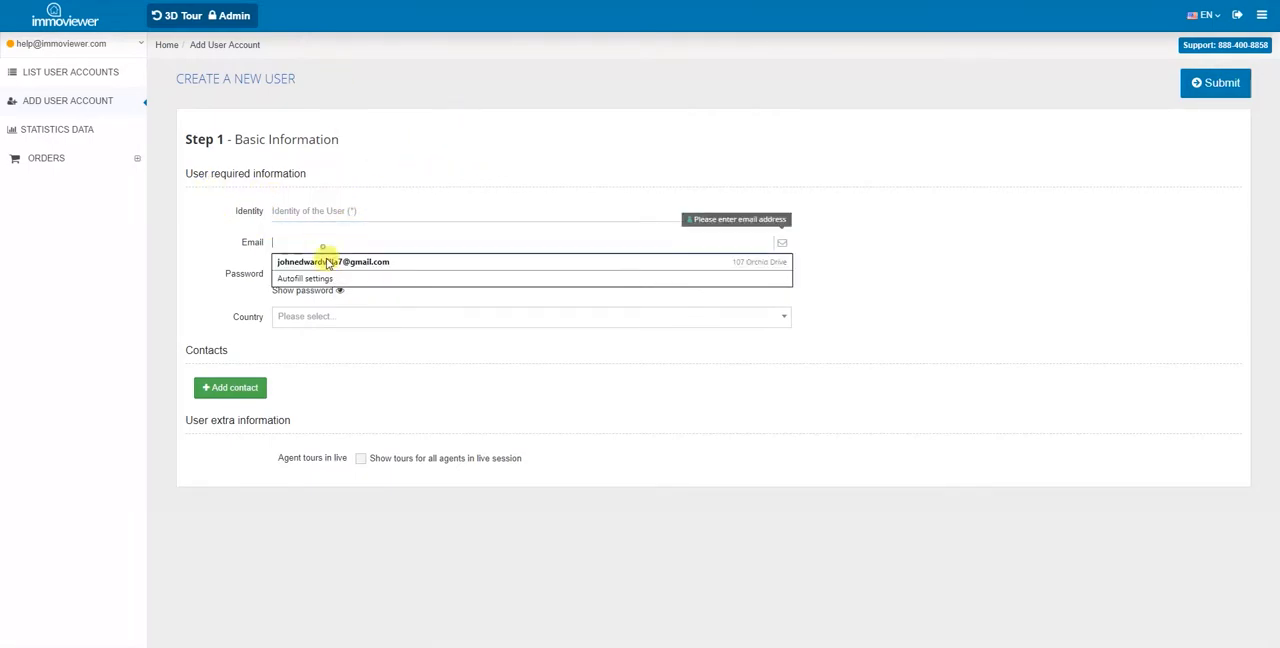
{"action": "left_click", "coordinate": [223, 274]}
{"action": "type", "text": "********"}
{"action": "left_click", "coordinate": [328, 246]}
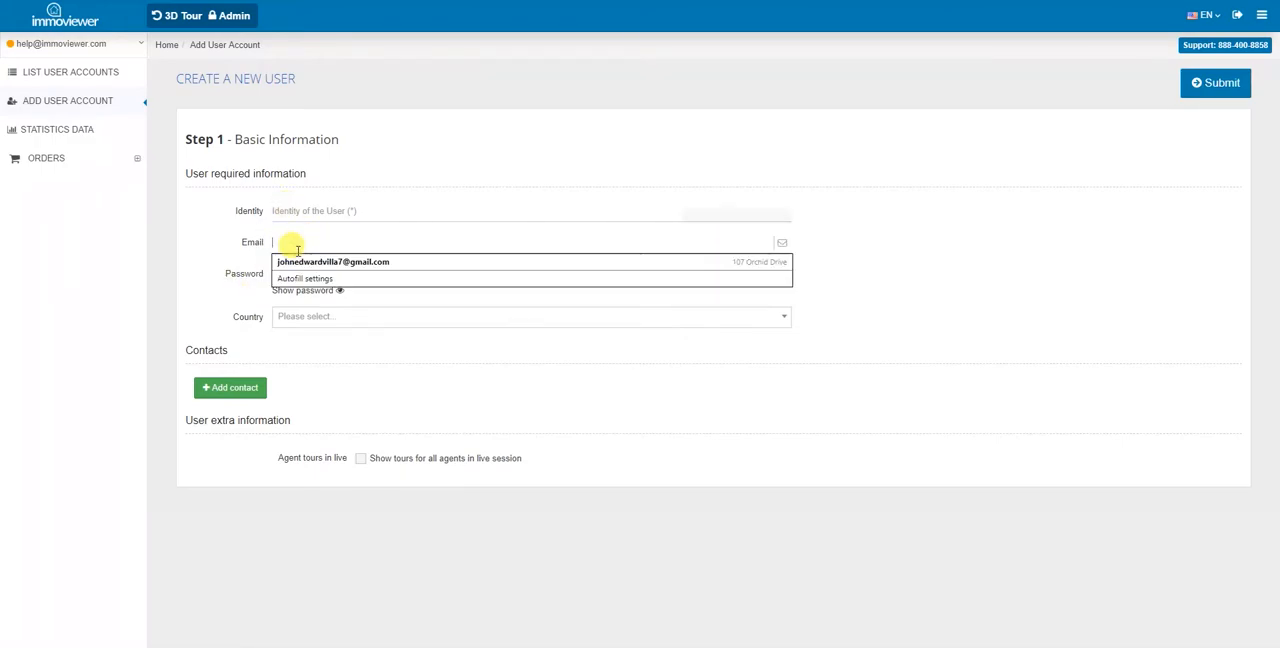
Enter the new user's identity as the person's first and last name followed by new_york_office, all joined with underscores.
{"action": "left_click", "coordinate": [314, 208]}
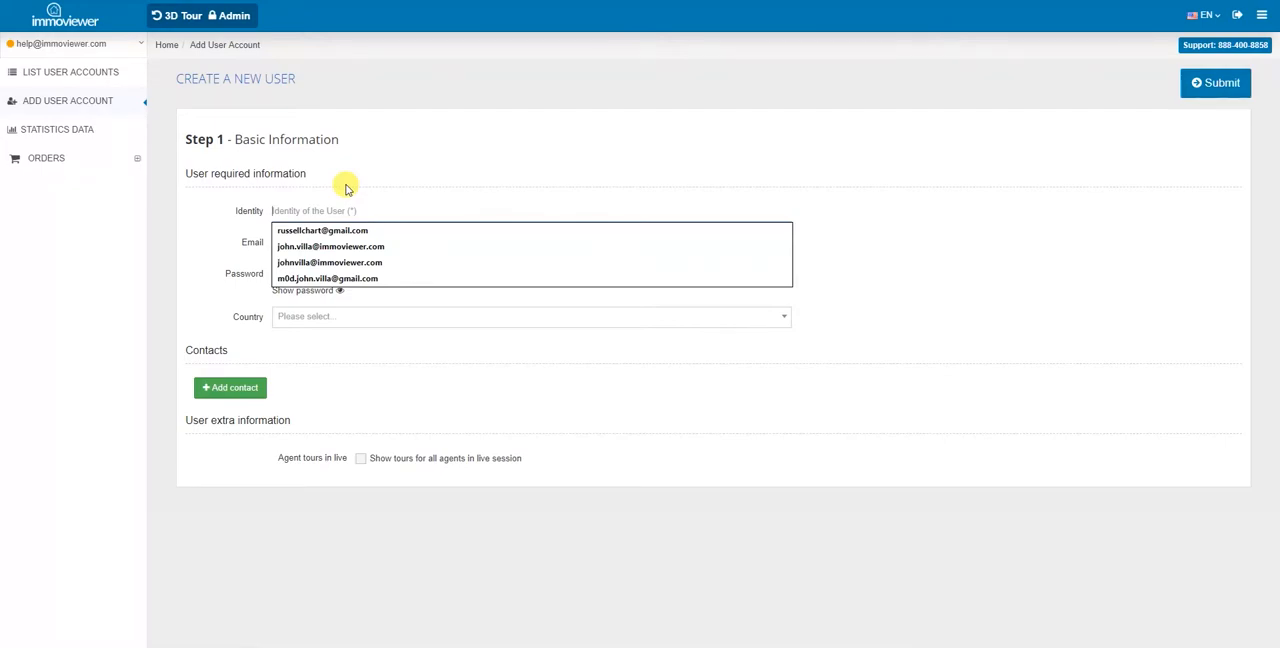
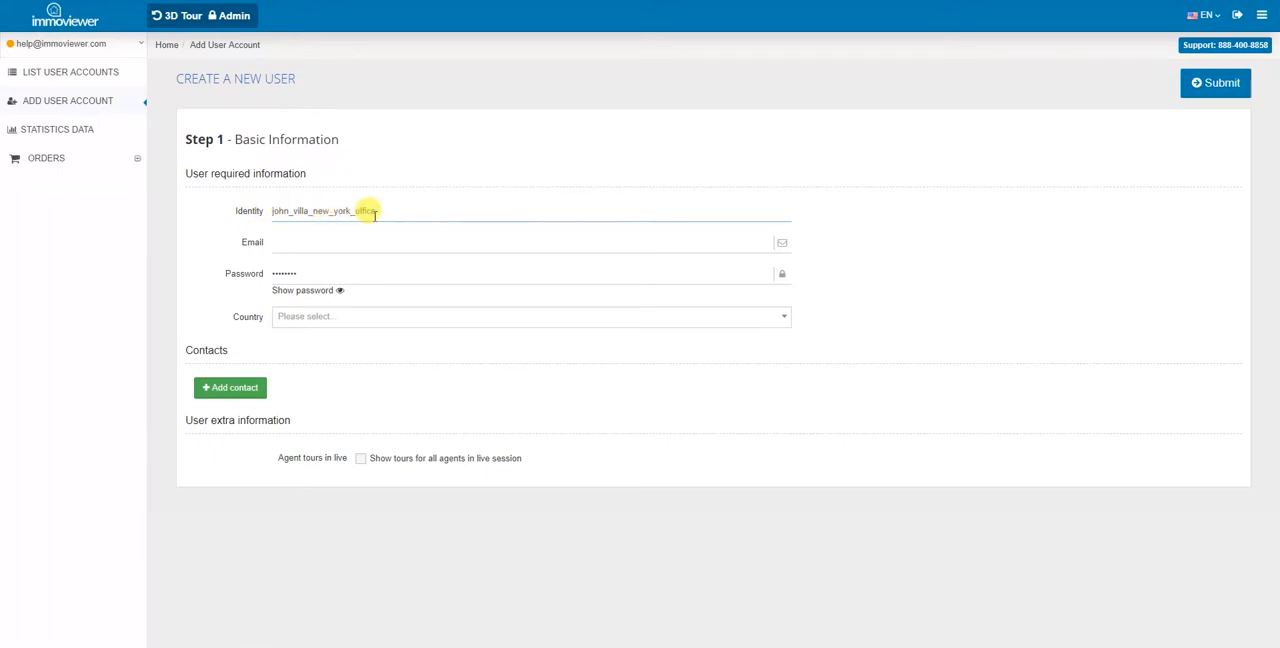
Fill in the new user's account email with the saved address suggestion.
{"action": "left_click", "coordinate": [357, 241]}
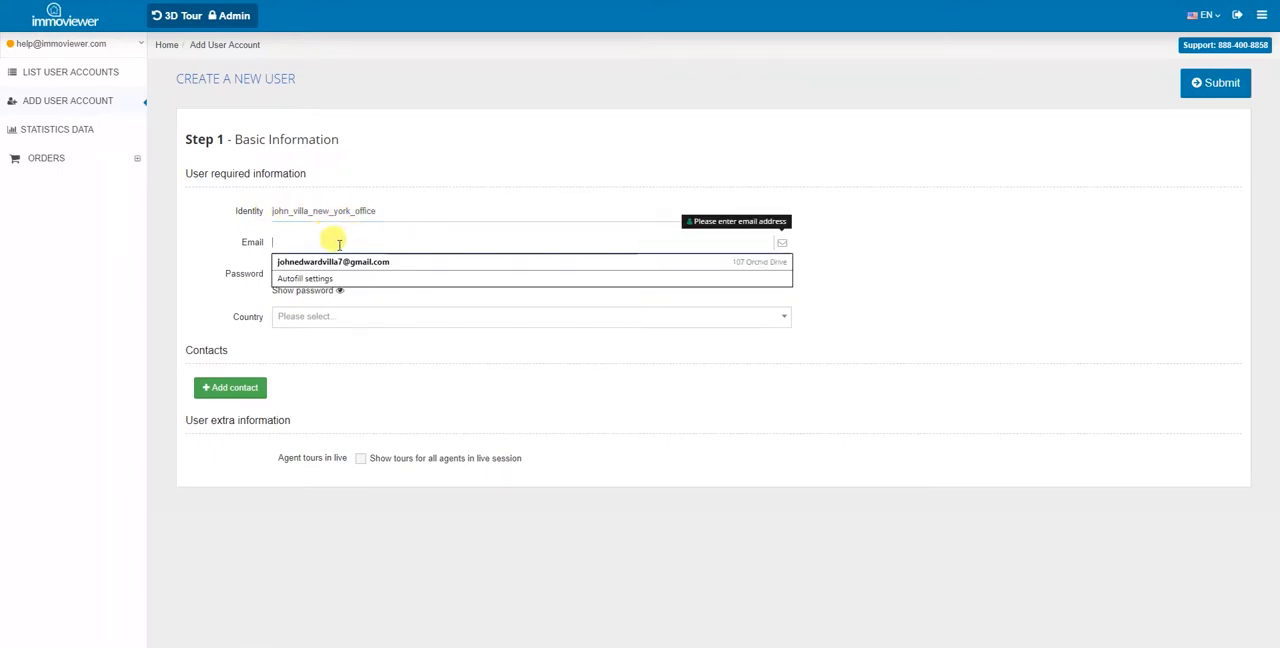
{"action": "left_click", "coordinate": [341, 261]}
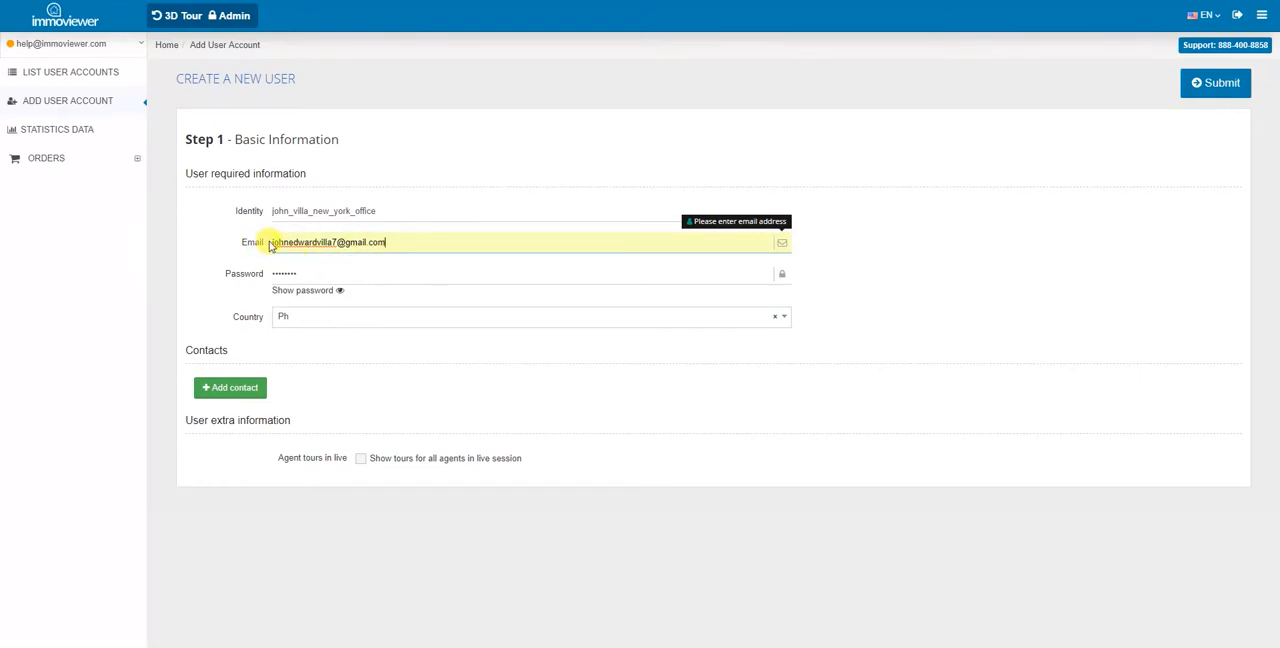
{"action": "left_click_drag", "start_coordinate": [394, 241], "coordinate": [251, 250]}
{"action": "left_click", "coordinate": [237, 252]}
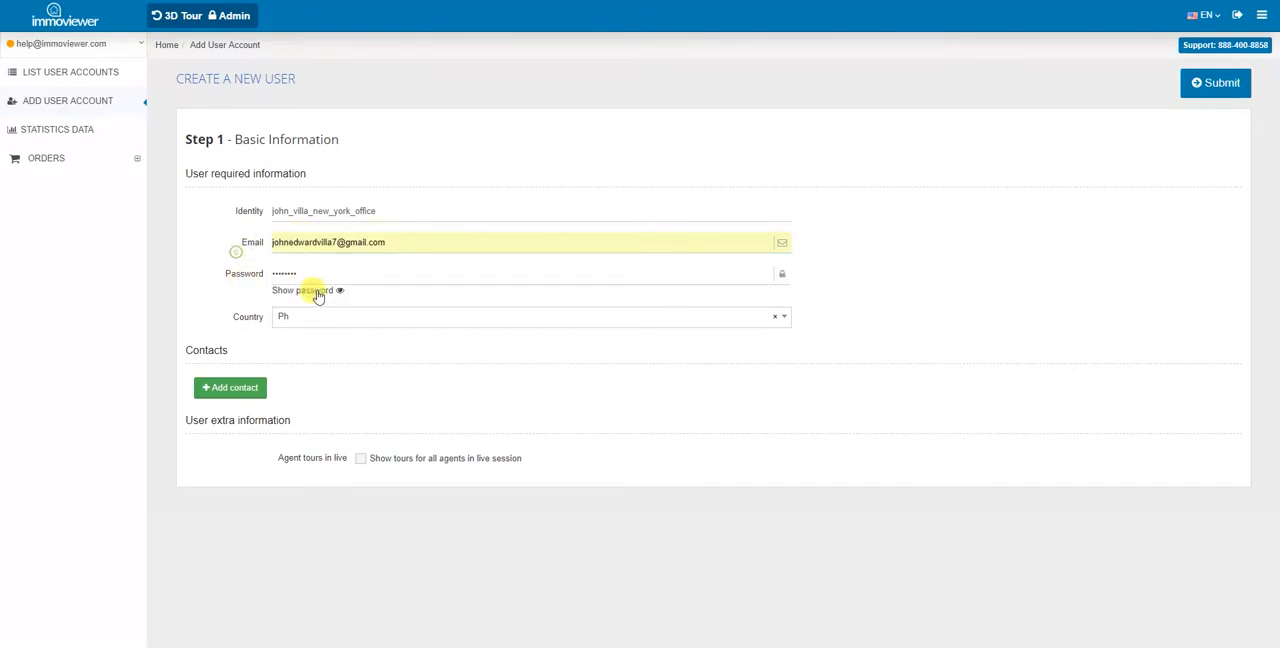
Set the new user's country to Us.
{"action": "left_click", "coordinate": [340, 312]}
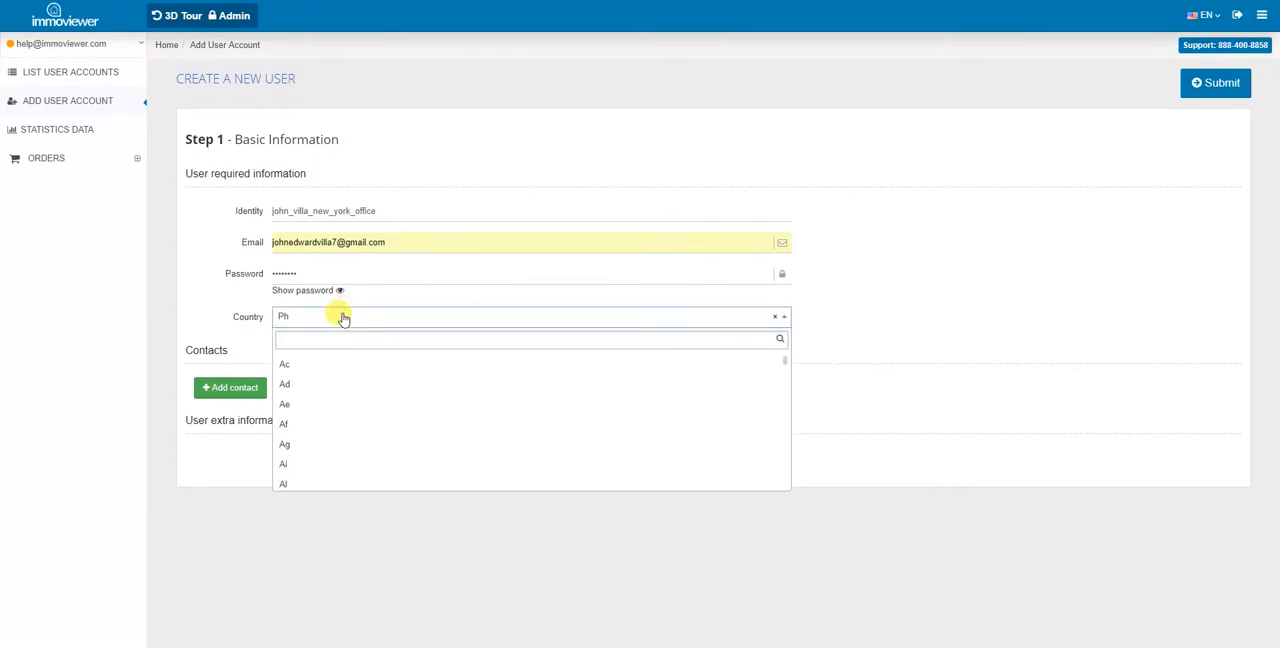
{"action": "type", "text": "US"}
{"action": "left_click", "coordinate": [330, 368]}
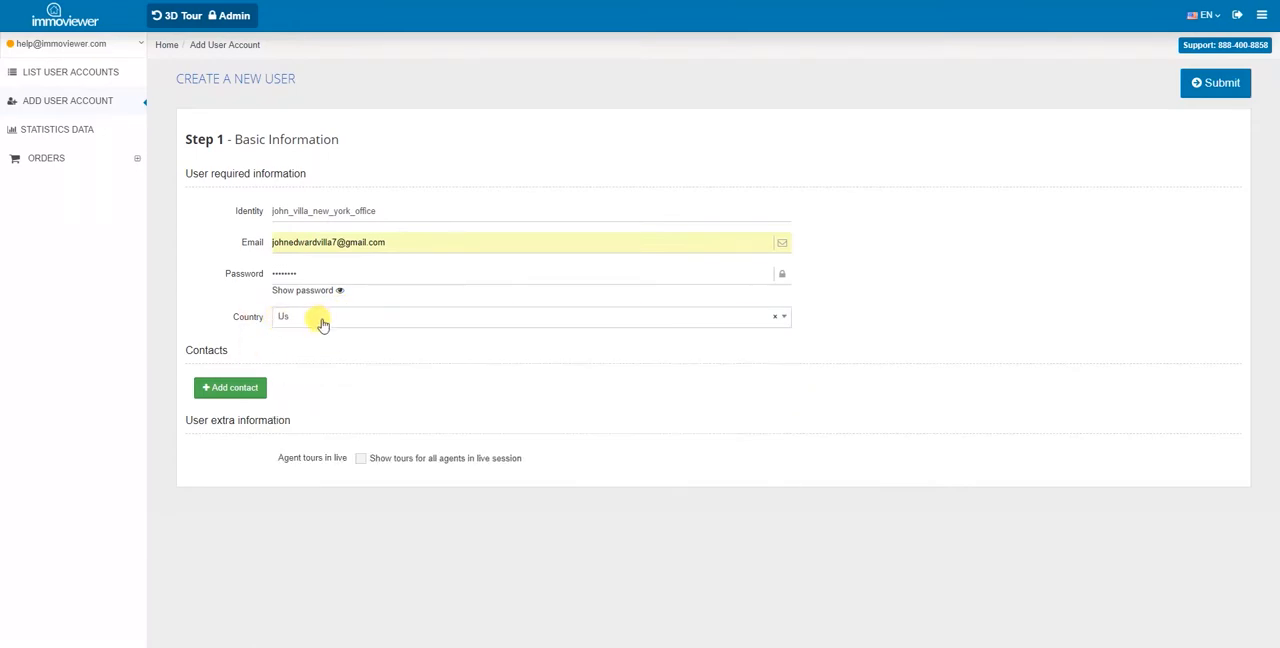
Reveal the prefilled account password and replace it with a new password.
{"action": "left_click", "coordinate": [341, 290]}
{"action": "double_click", "coordinate": [345, 266]}
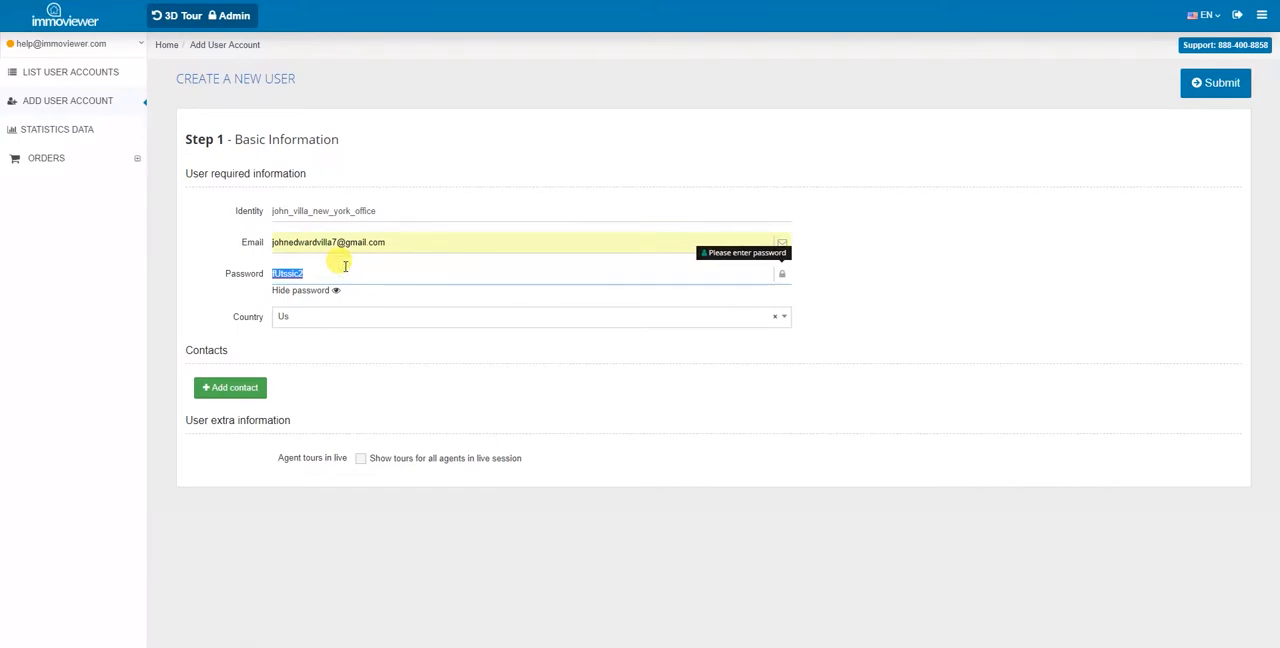
Add a contact to the new user and fill in its first and last name from the saved autofill entry.
{"action": "left_click", "coordinate": [223, 397]}
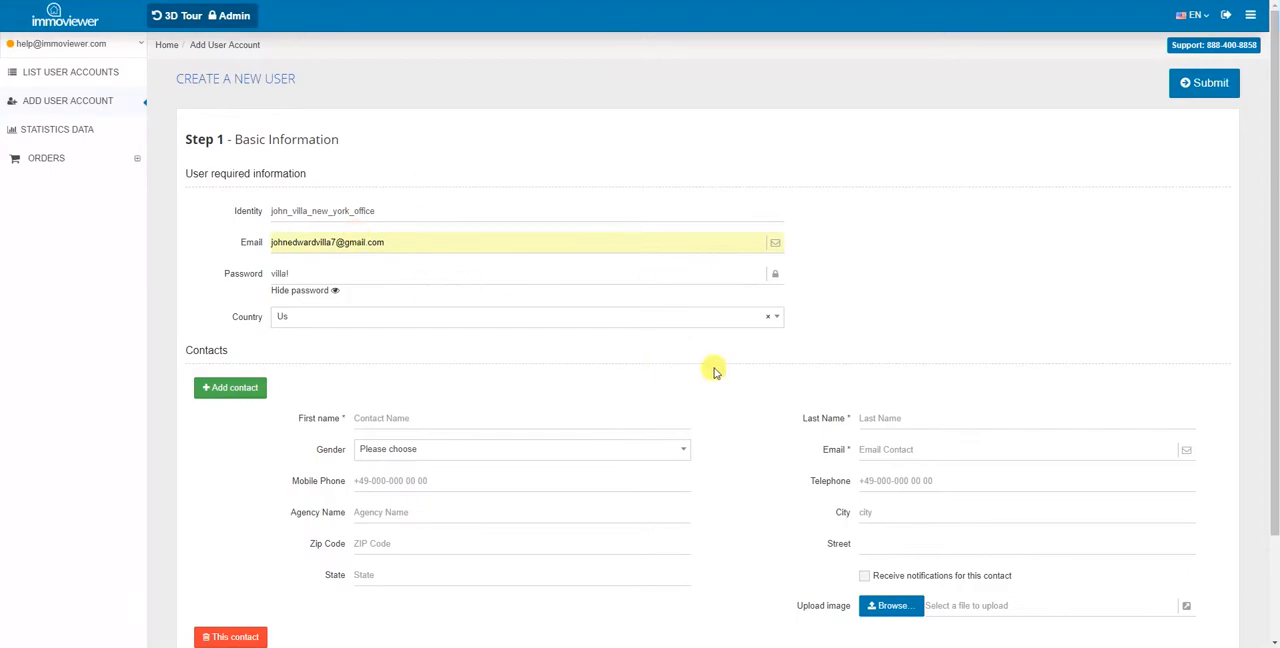
{"action": "scroll", "coordinate": [565, 270], "scroll_direction": "down", "scroll_amount": 2}
{"action": "left_click", "coordinate": [541, 290]}
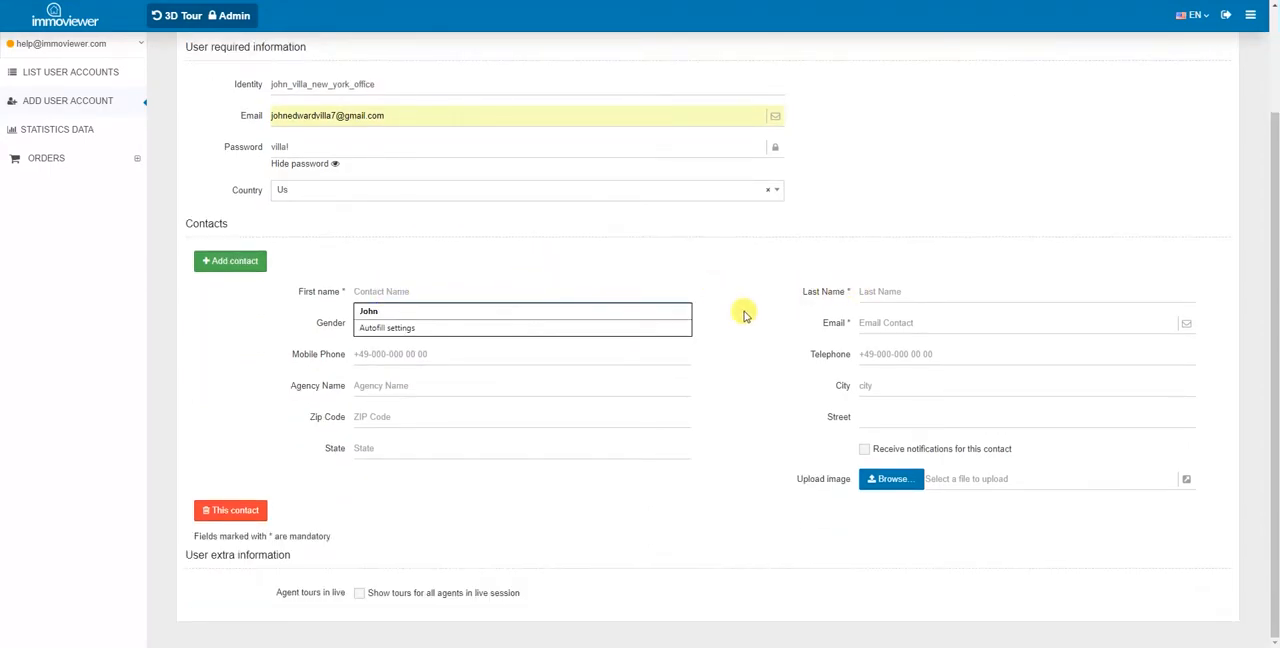
{"action": "left_click", "coordinate": [653, 313]}
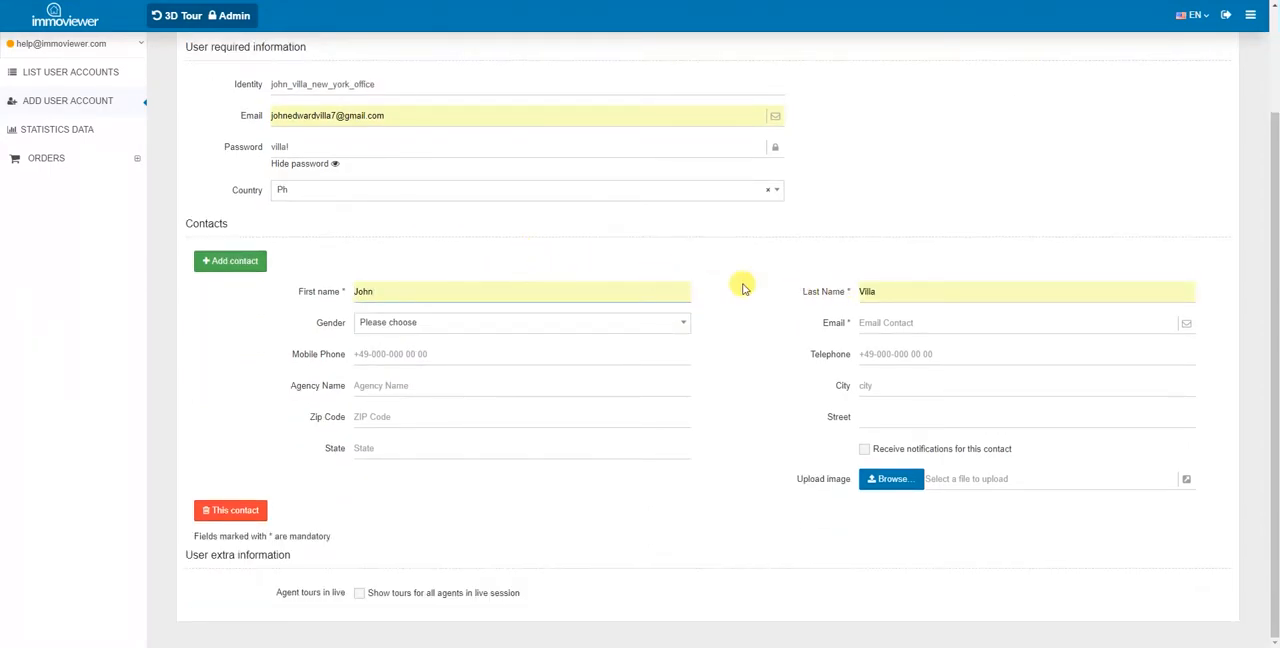
Fill in the contact's email address.
{"action": "left_click", "coordinate": [899, 322]}
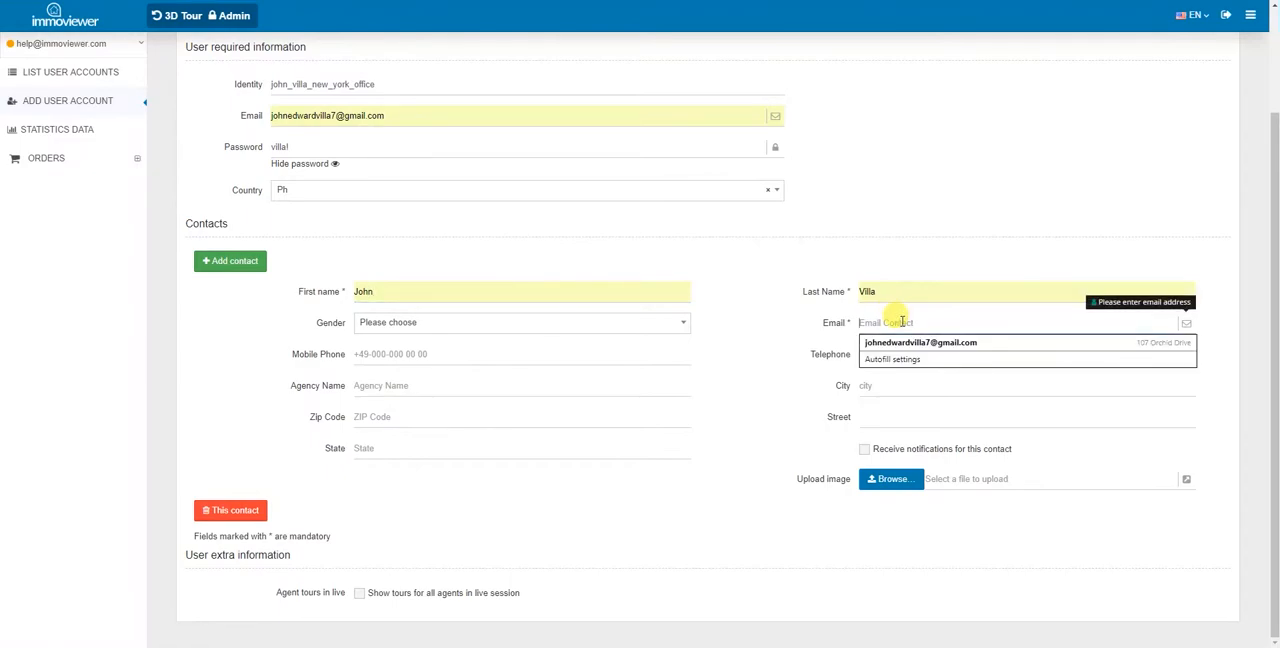
{"action": "left_click", "coordinate": [735, 340]}
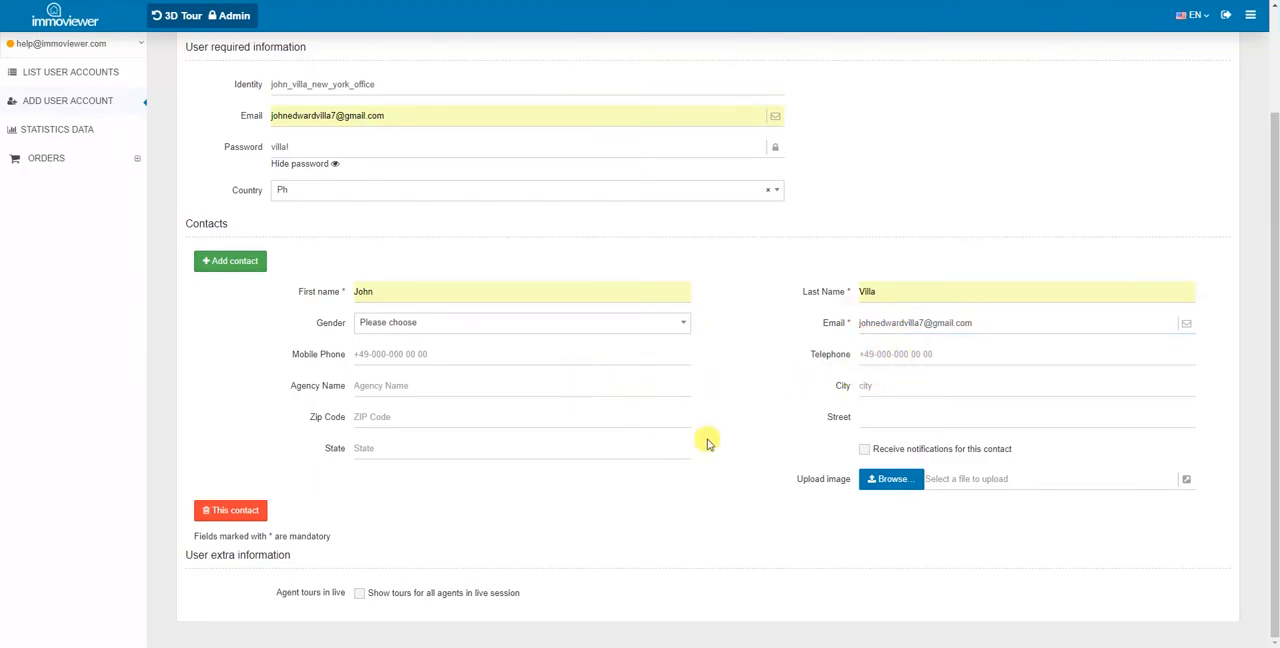
Enter the contact's mobile phone number, with its digit groups separated by spaces.
{"action": "left_click", "coordinate": [594, 347]}
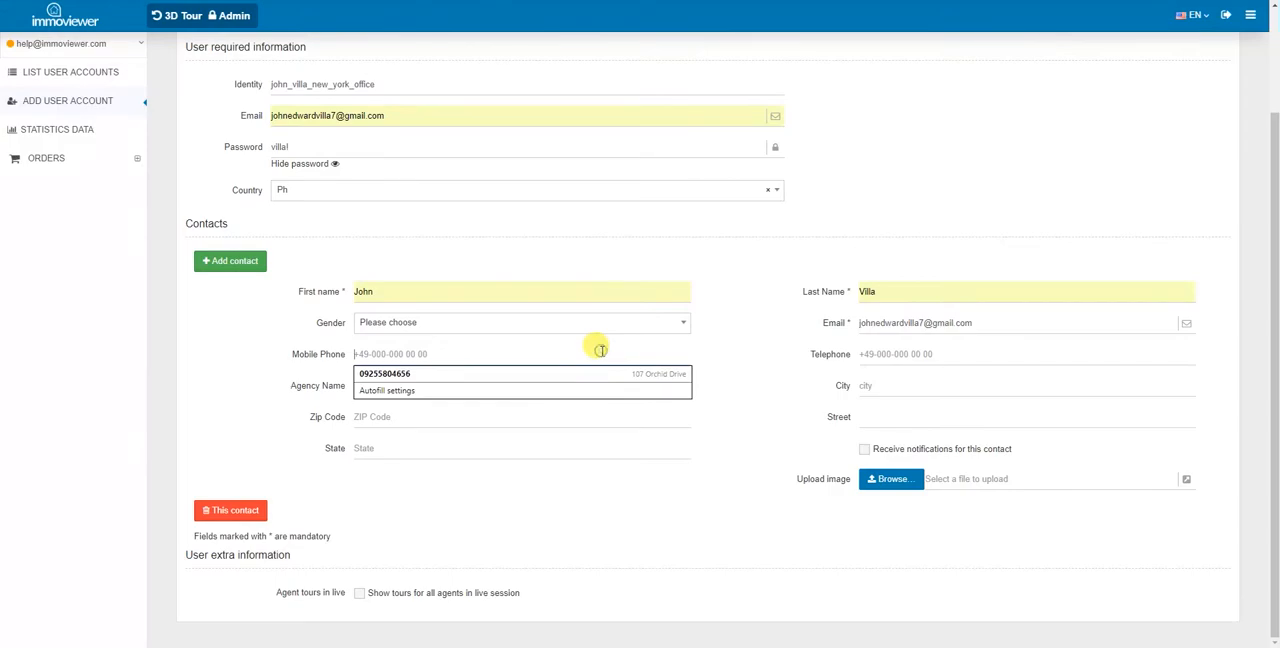
{"action": "type", "text": "3"}
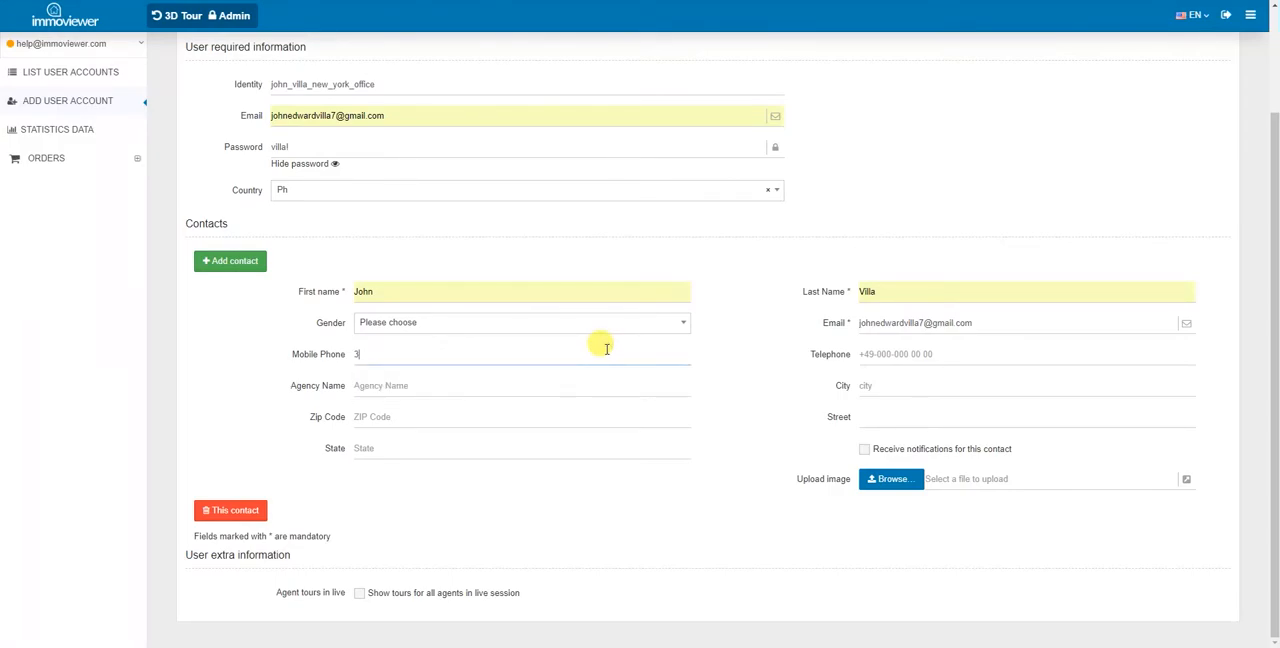
{"action": "type", "text": "54-"}
{"action": "key", "text": "BackSpace"}
{"action": "key", "text": "BackSpace"}
{"action": "key", "text": "BackSpace"}
{"action": "key", "text": "BackSpace"}
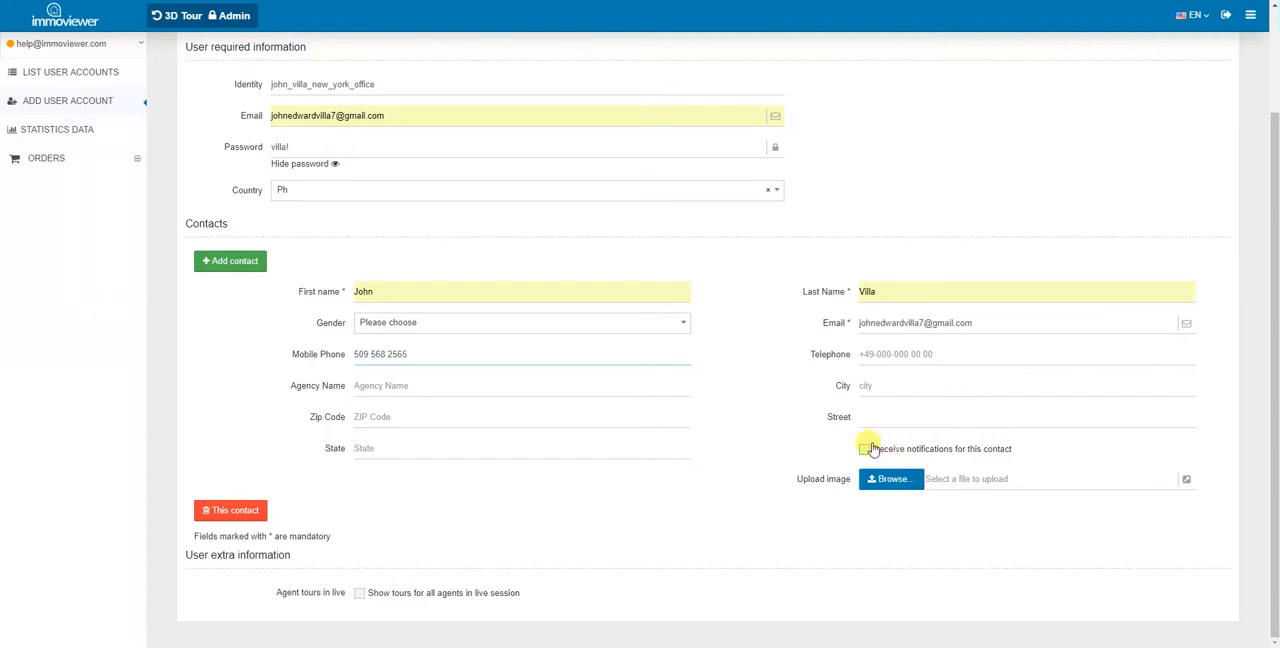
Enable receiving notifications for this contact and set the account's country back to Us.
{"action": "left_click", "coordinate": [865, 450]}
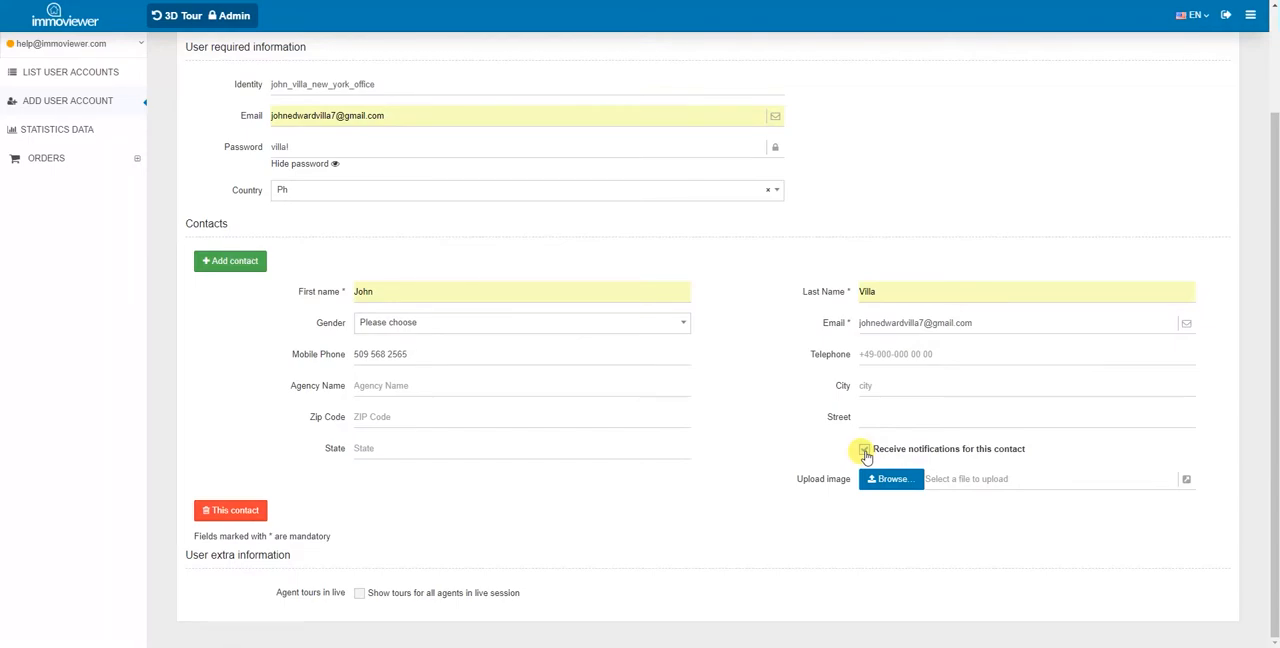
{"action": "left_click", "coordinate": [680, 192]}
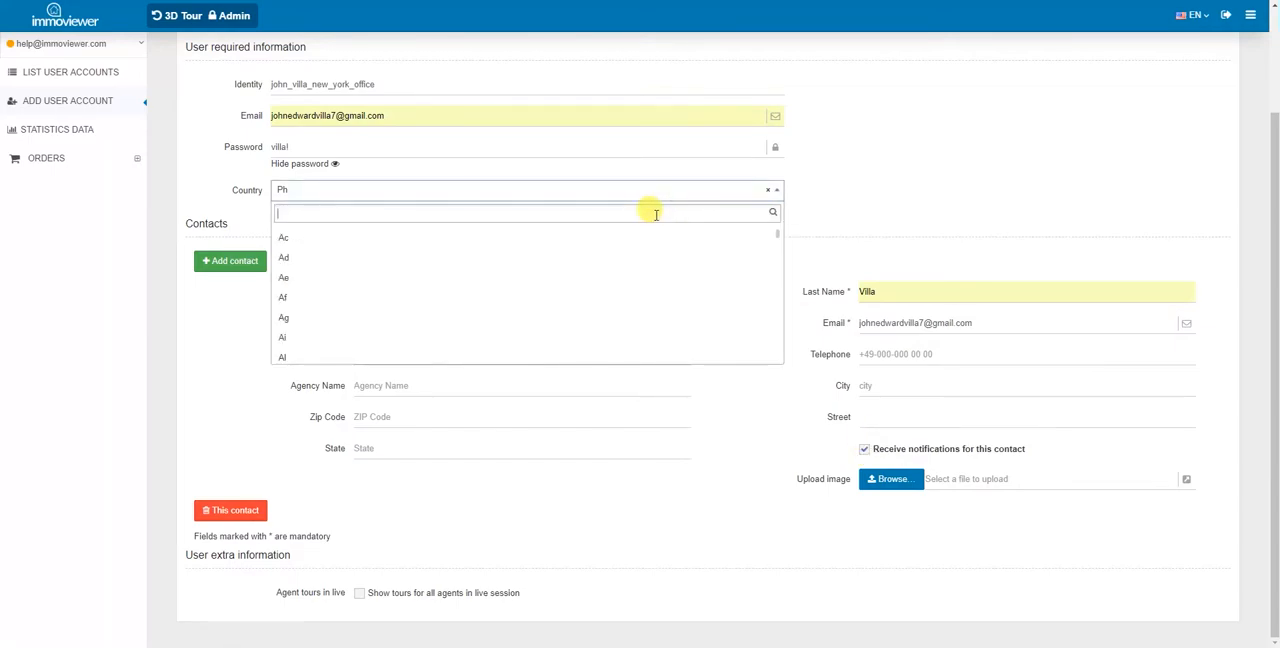
{"action": "type", "text": "us"}
{"action": "left_click", "coordinate": [629, 240]}
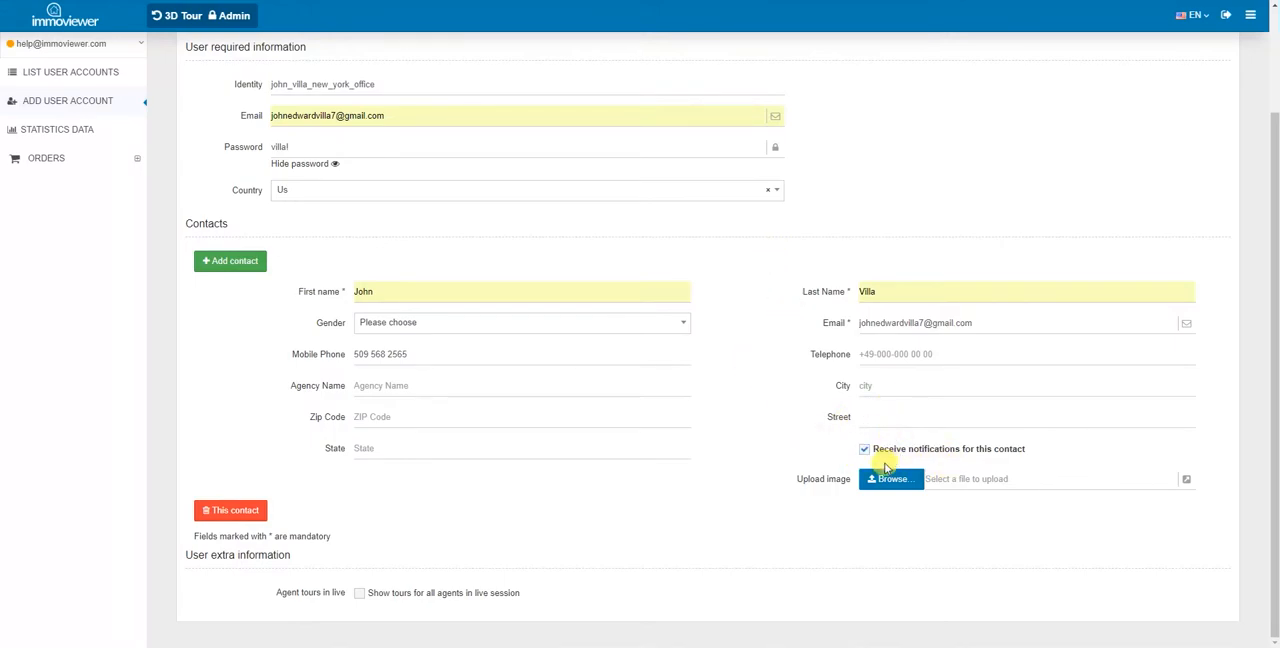
Submit the completed form to create the new user account.
{"action": "left_click", "coordinate": [896, 480]}
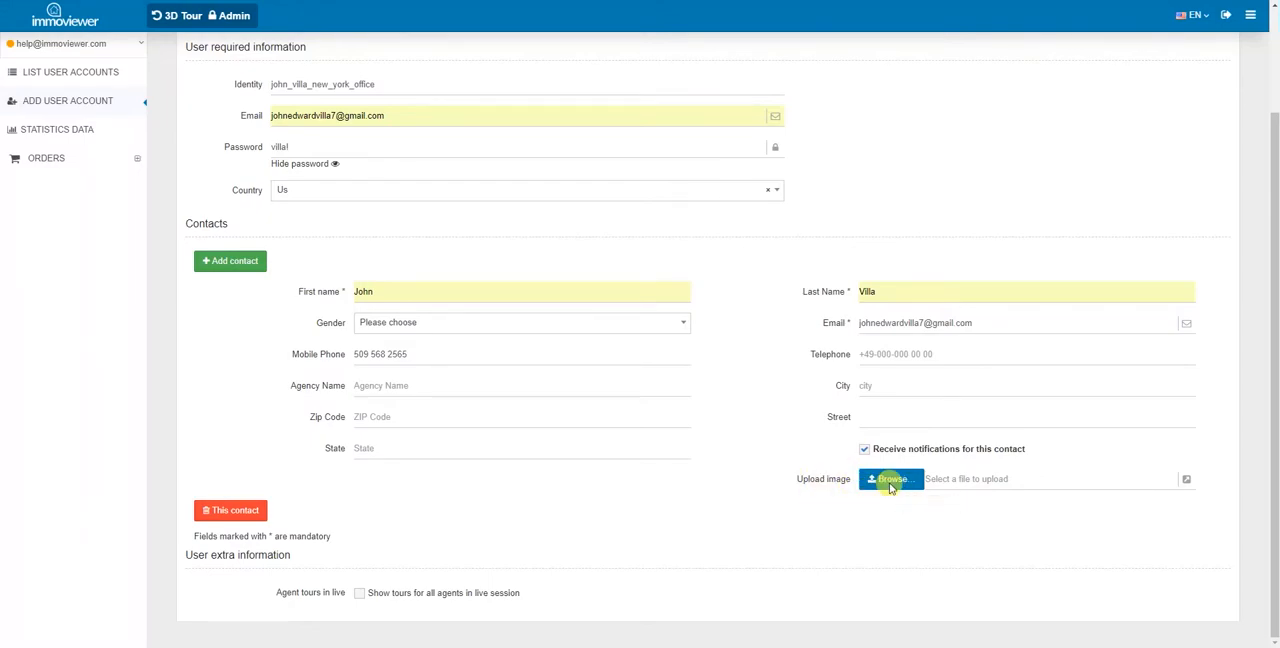
{"action": "scroll", "coordinate": [768, 484], "scroll_direction": "up", "scroll_amount": 1}
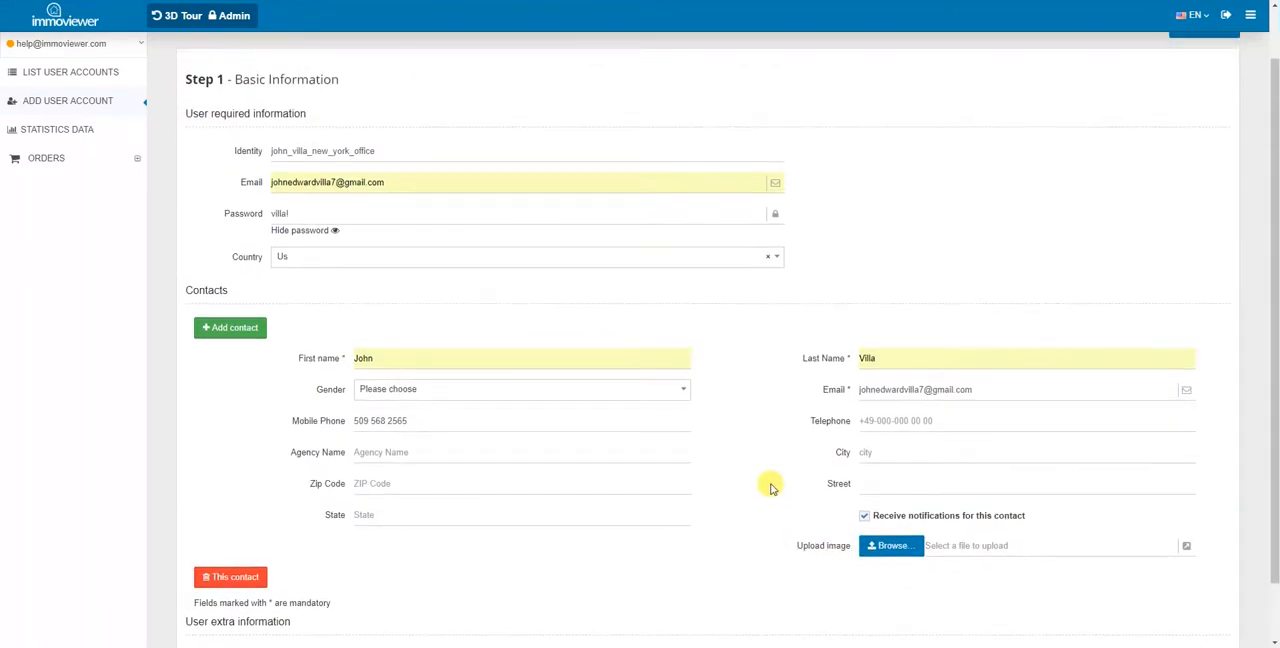
{"action": "scroll", "coordinate": [737, 449], "scroll_direction": "up", "scroll_amount": 1}
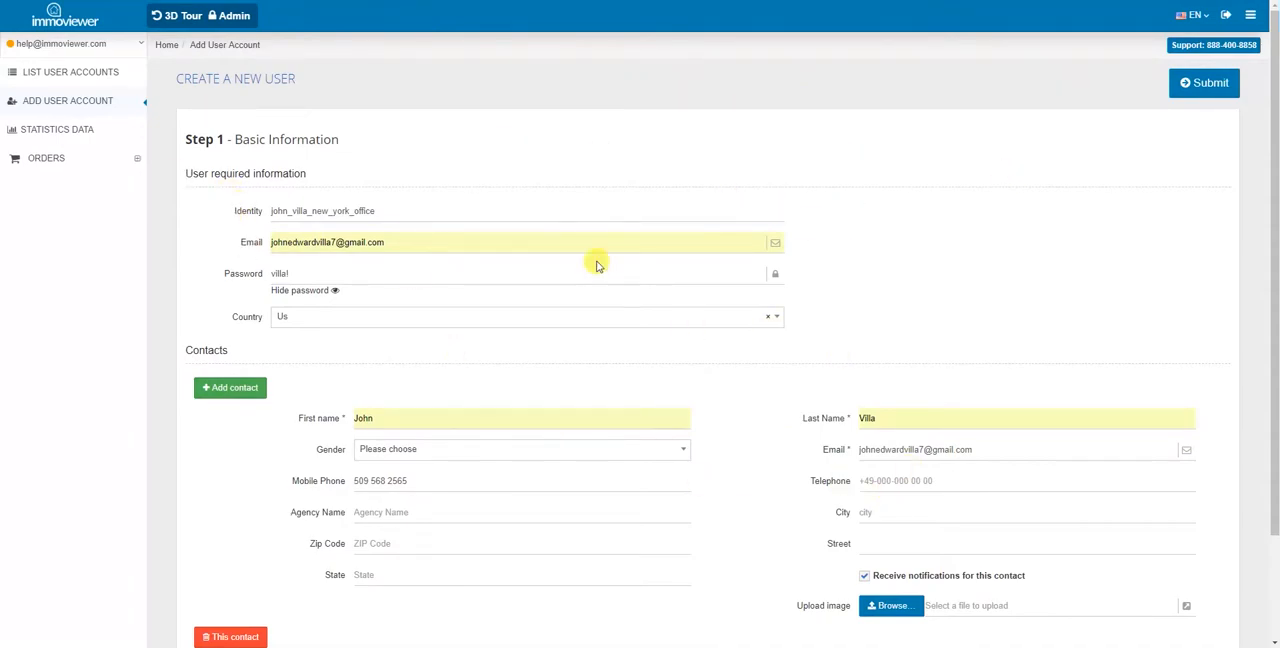
{"action": "left_click", "coordinate": [1208, 86]}
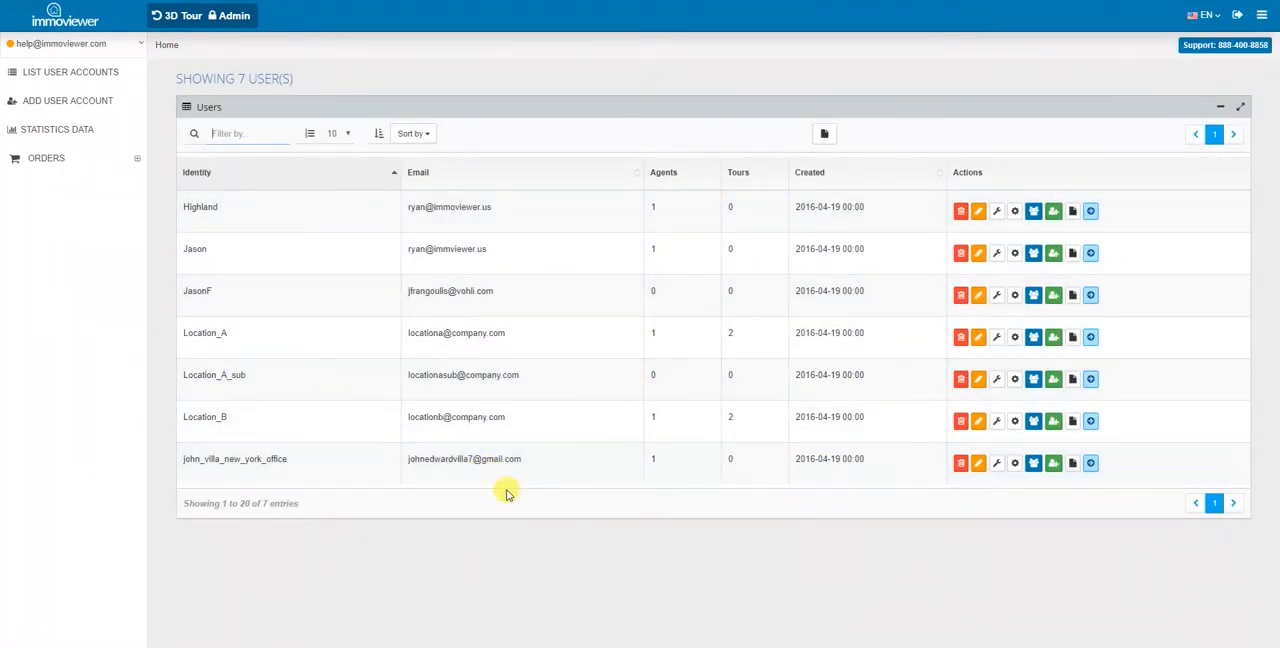
Examine the newly created New York office user's email address in the list of users.
{"action": "left_click_drag", "start_coordinate": [524, 461], "coordinate": [409, 468]}
{"action": "left_click", "coordinate": [409, 468]}
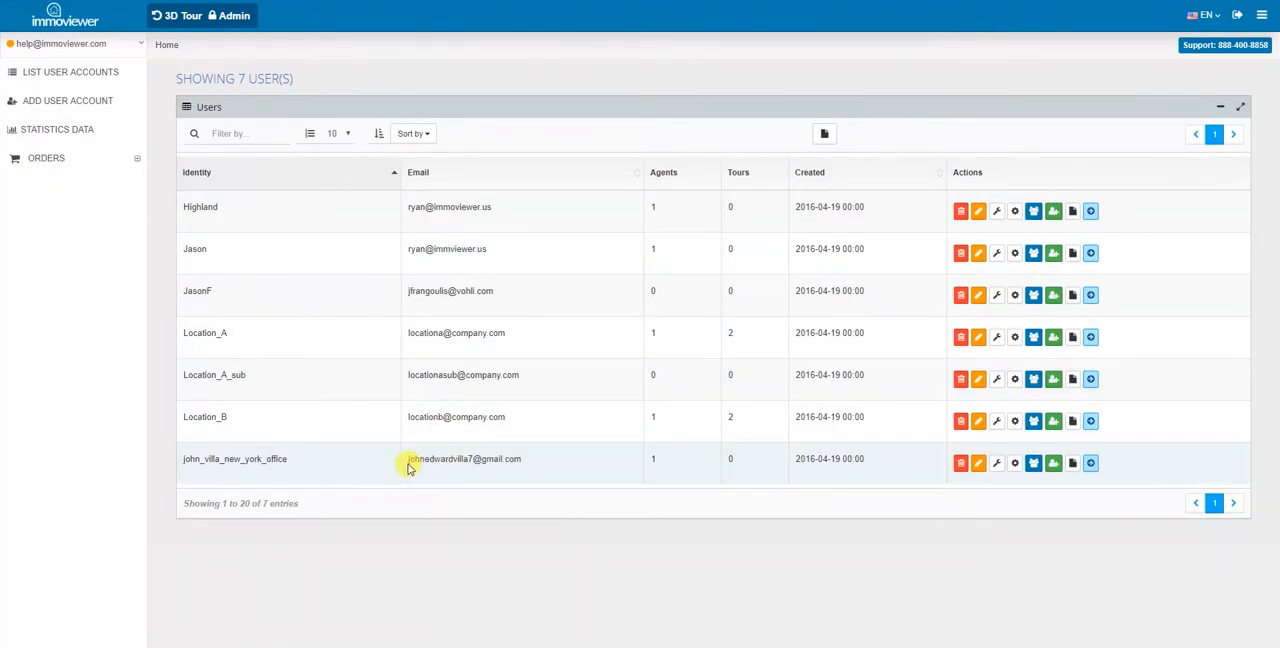
{"action": "left_click_drag", "start_coordinate": [403, 465], "coordinate": [531, 460]}
{"action": "left_click", "coordinate": [534, 461]}
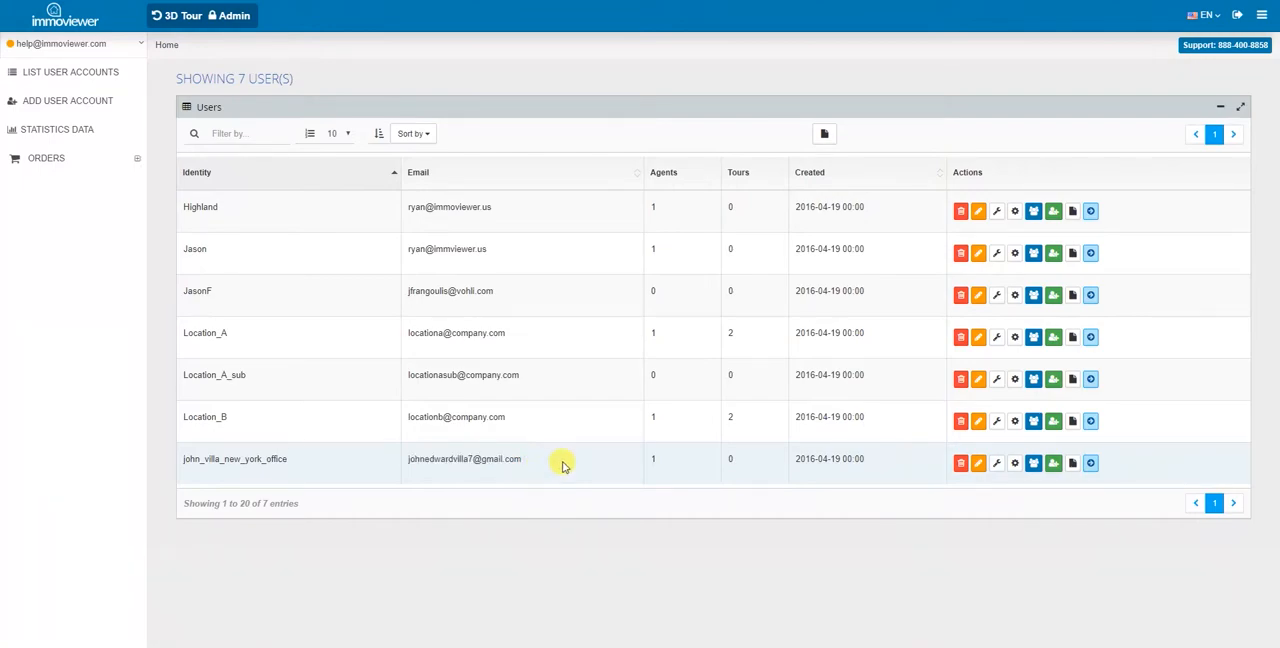
{"action": "left_click_drag", "start_coordinate": [520, 471], "coordinate": [409, 466]}
{"action": "left_click", "coordinate": [484, 510]}
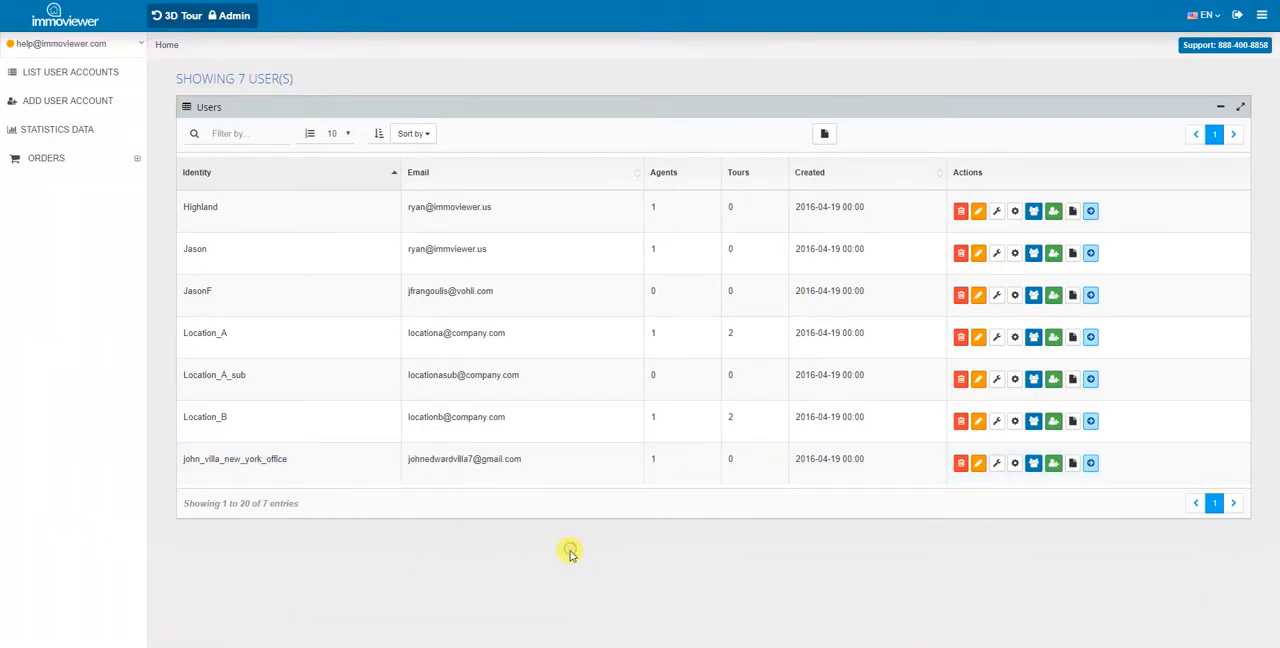